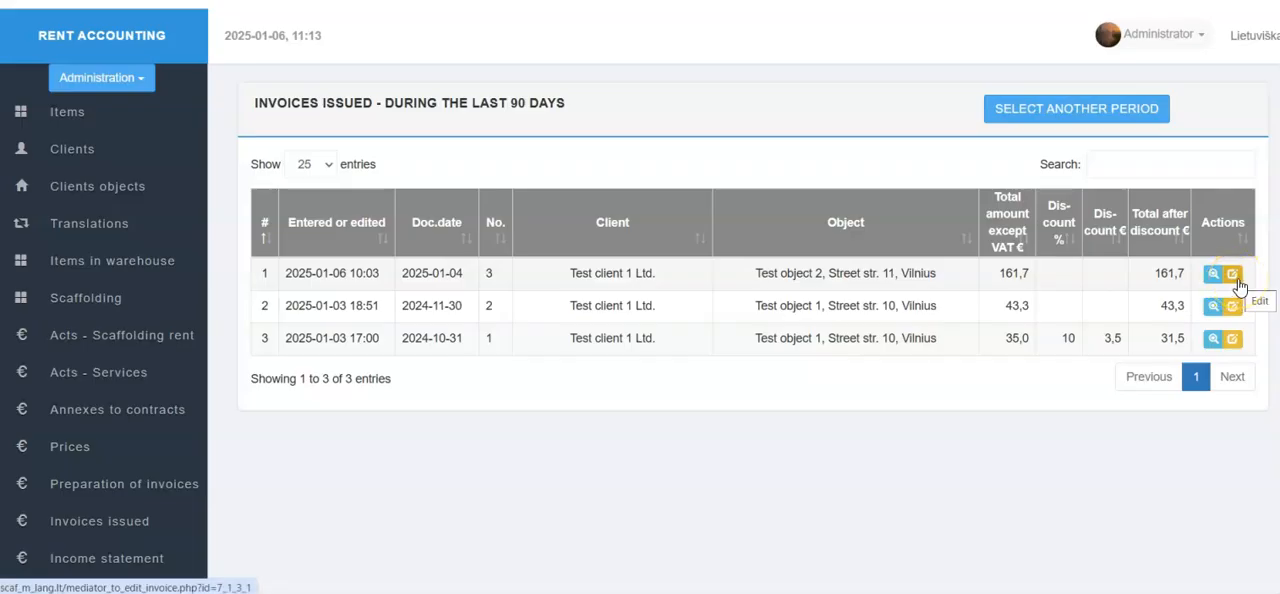
Open invoice 3 and inspect all invoice rows formed for Test object 2, and those not yet included.
left_click(1234, 276)
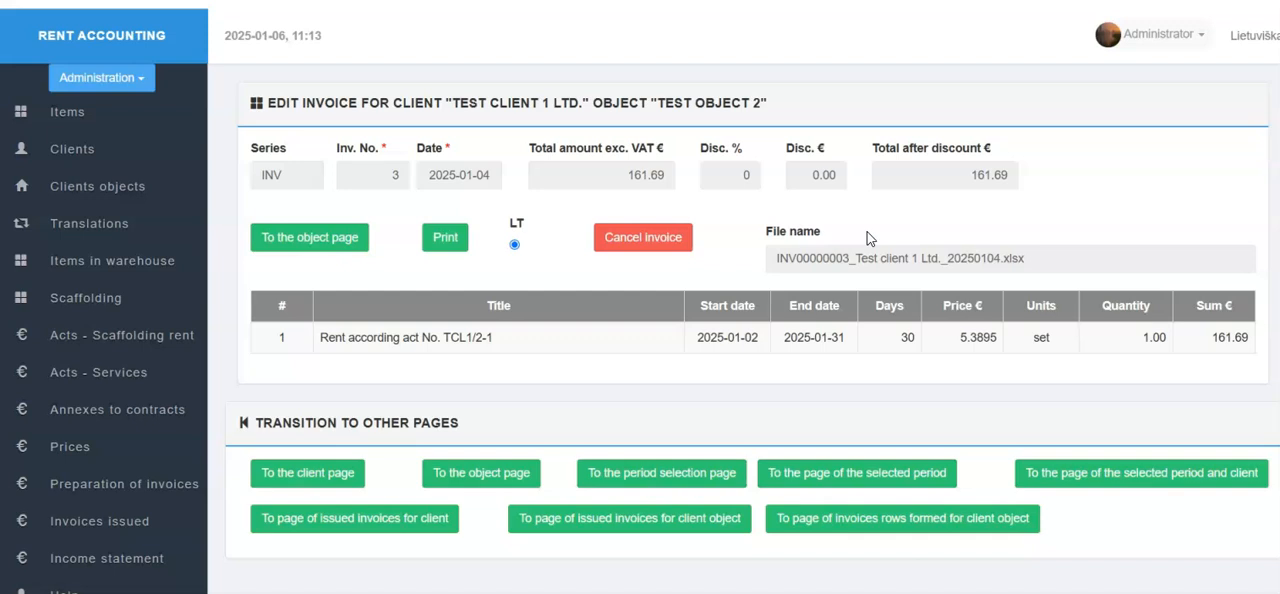
left_click(820, 533)
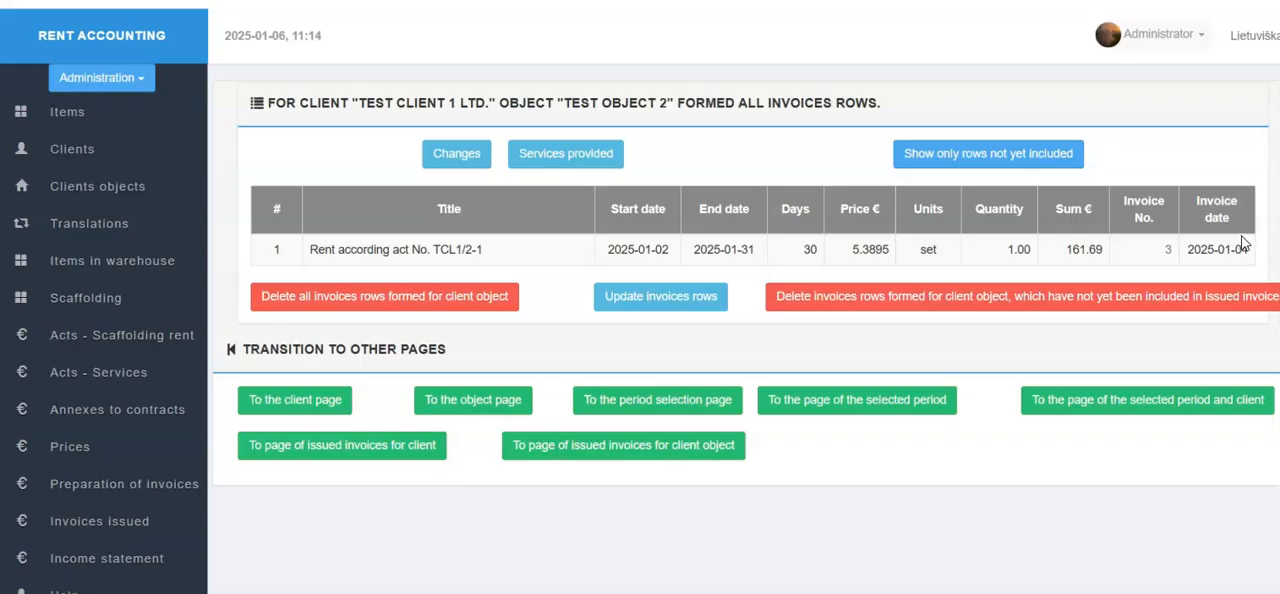
left_click(1027, 157)
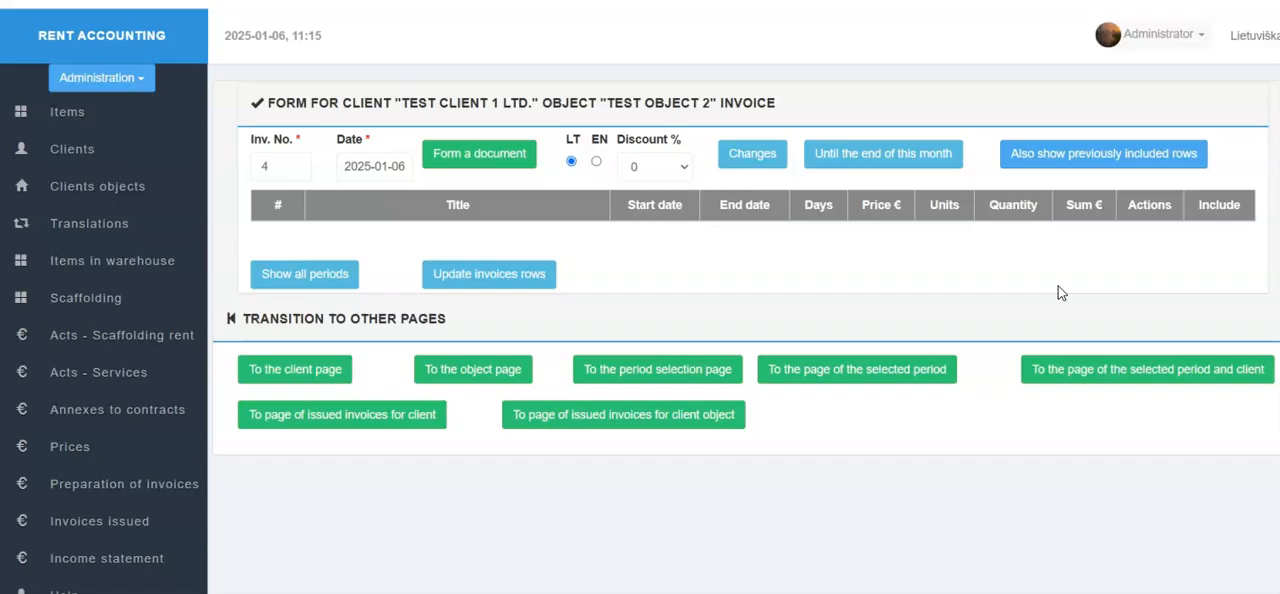
Cancel issued invoice 3 of Test object 2 and return to the list of issued invoices.
left_click(160, 519)
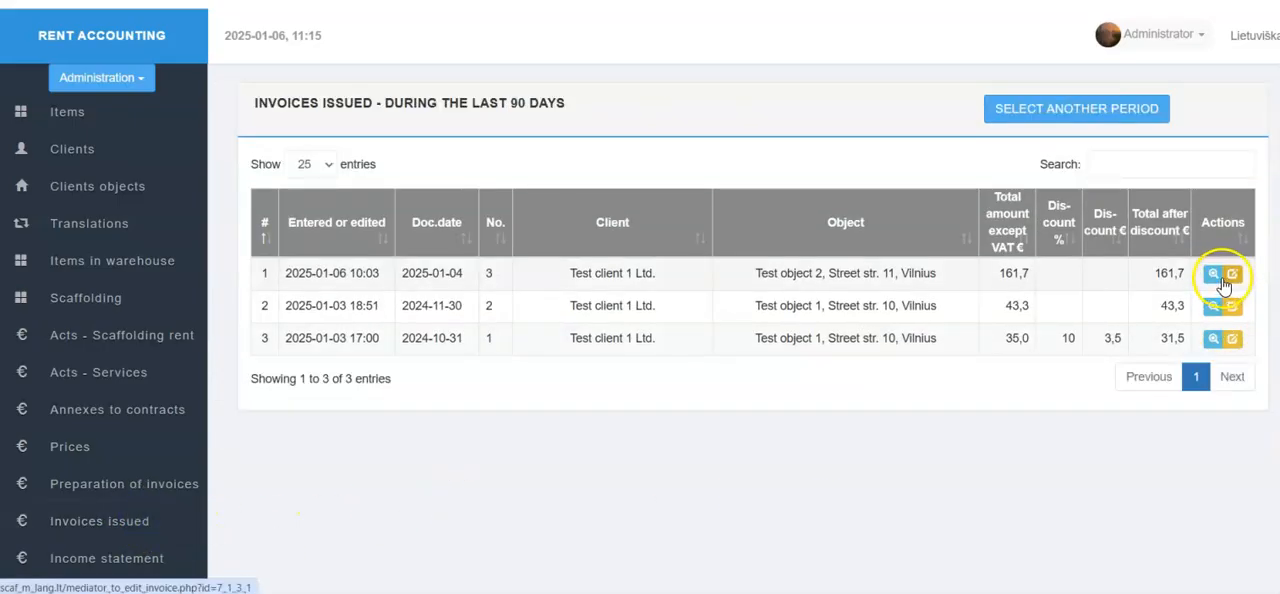
left_click(1234, 277)
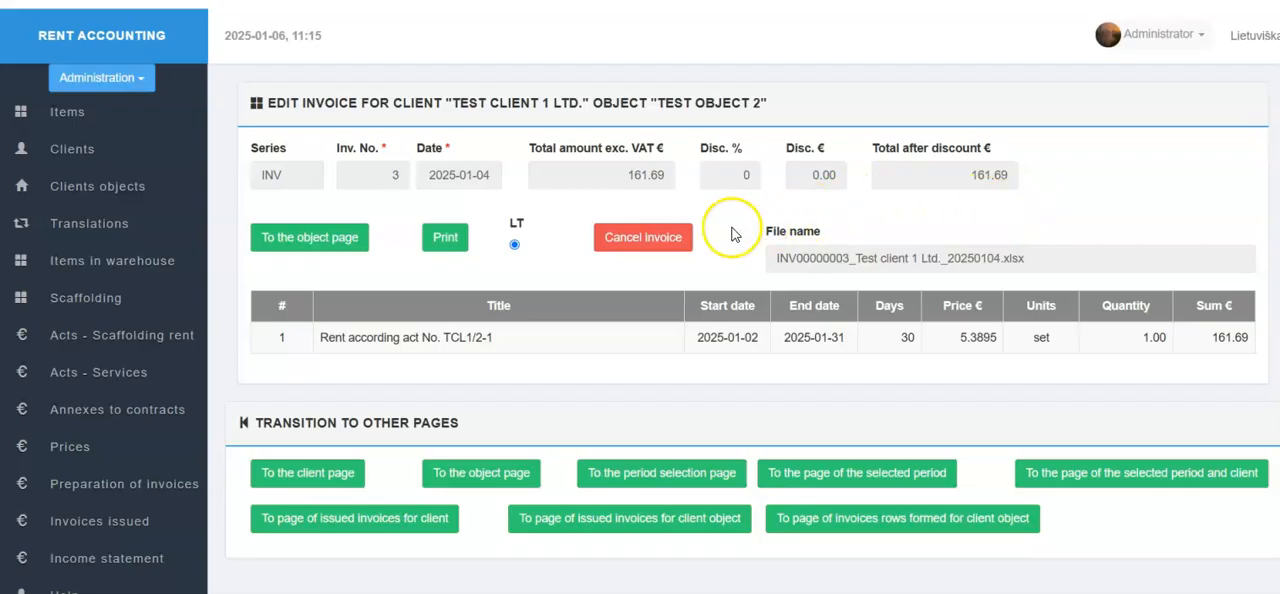
left_click(652, 241)
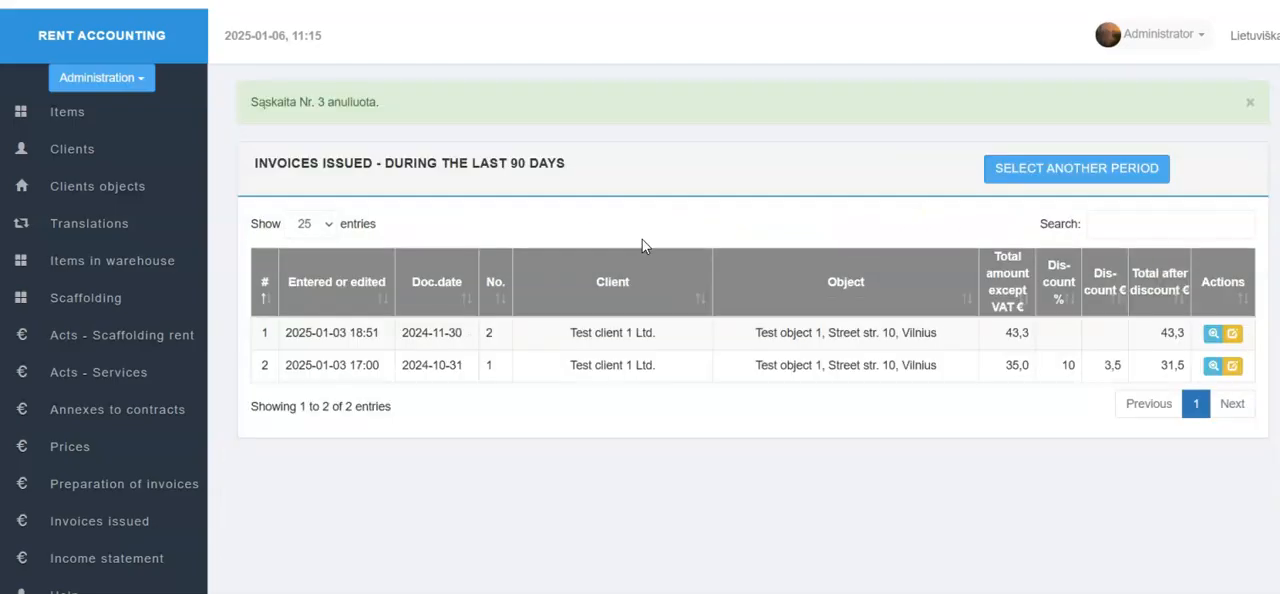
left_click(158, 524)
Open invoice preparation for Test object 2 and check its previously included rows before returning to the invoice form.
left_click(101, 486)
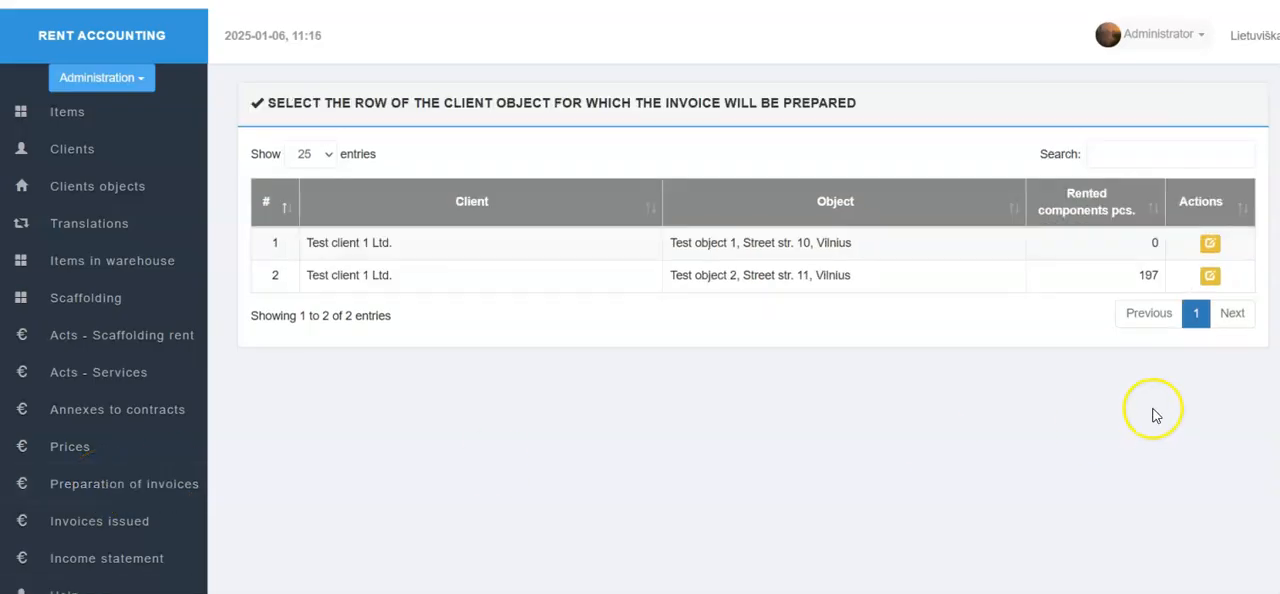
left_click(1206, 281)
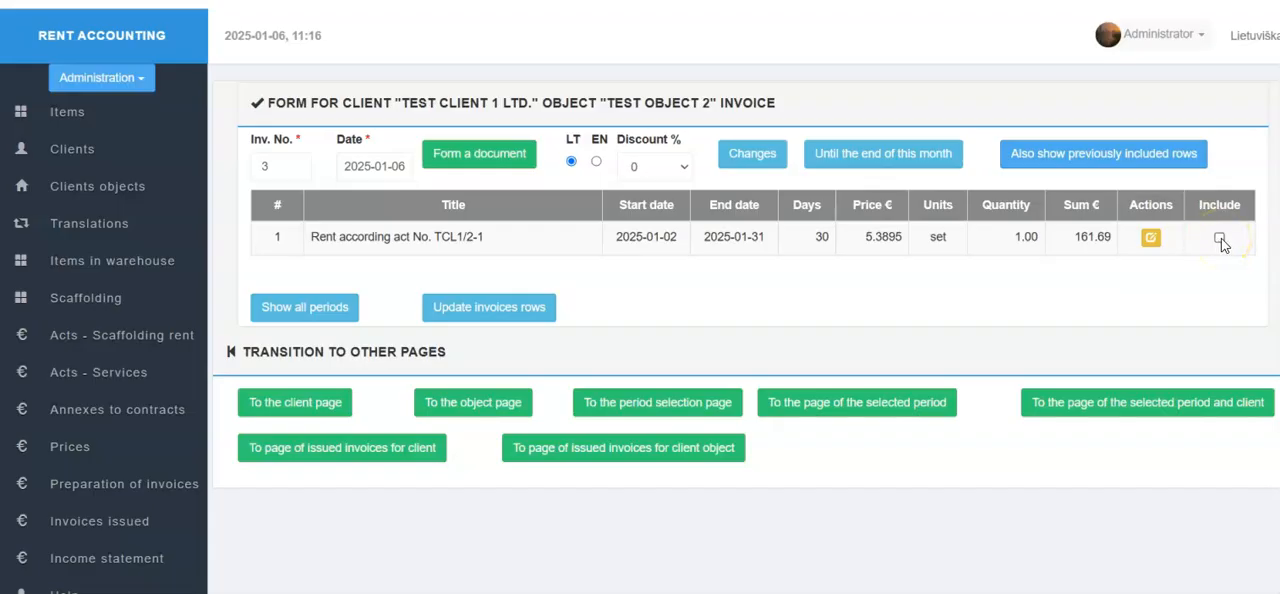
left_click(1165, 157)
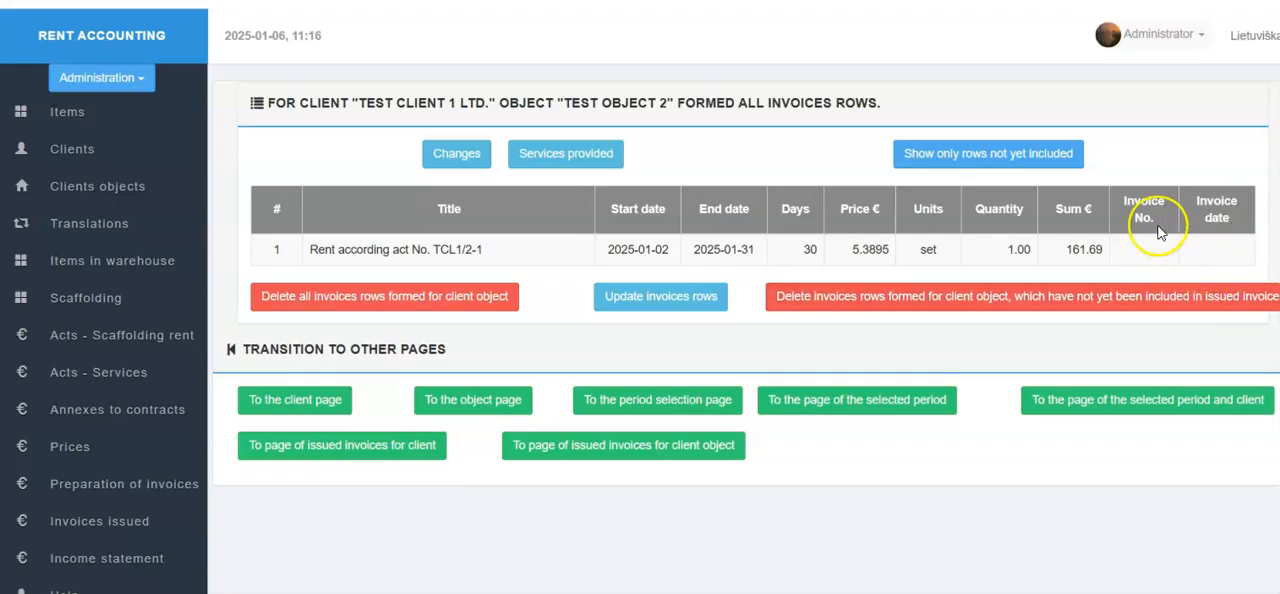
left_click(1012, 155)
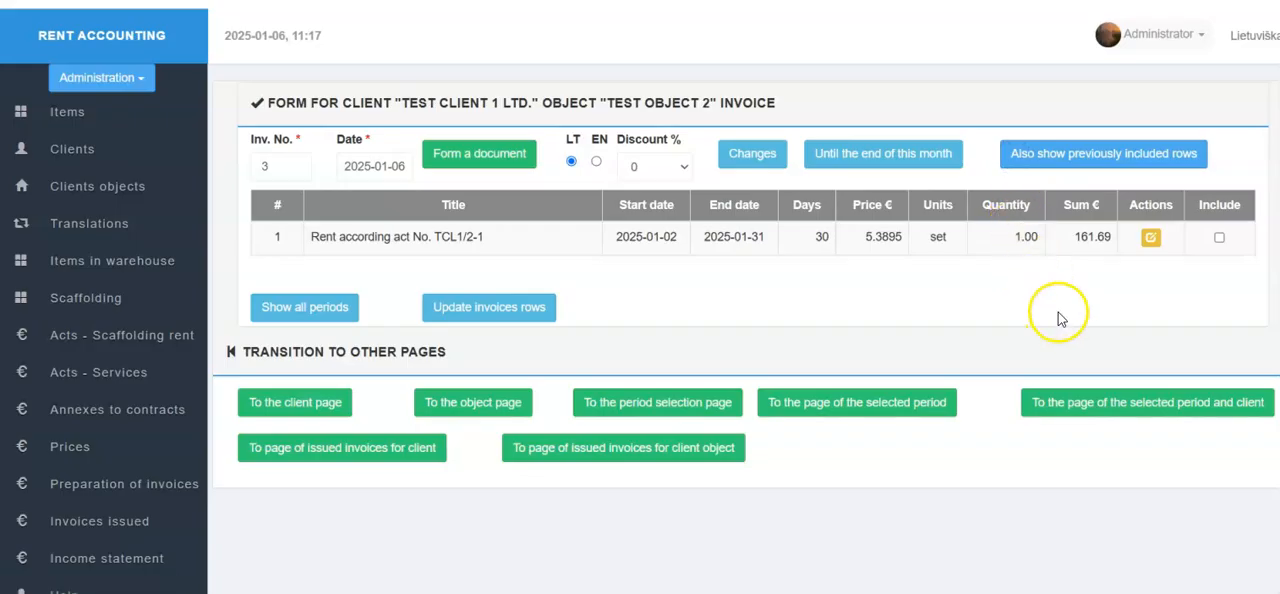
Form invoice 3 dated 2025-01-06 with the rent row for act TCL1/2-1 included, and allow its insecure file download.
left_click(1218, 239)
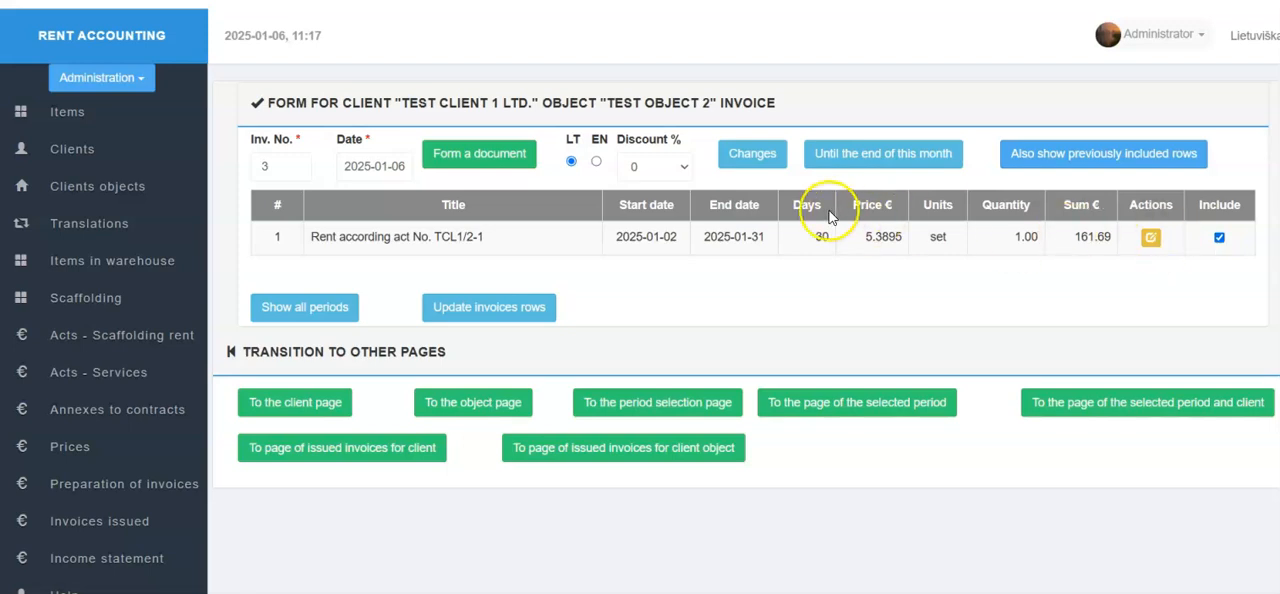
left_click(385, 170)
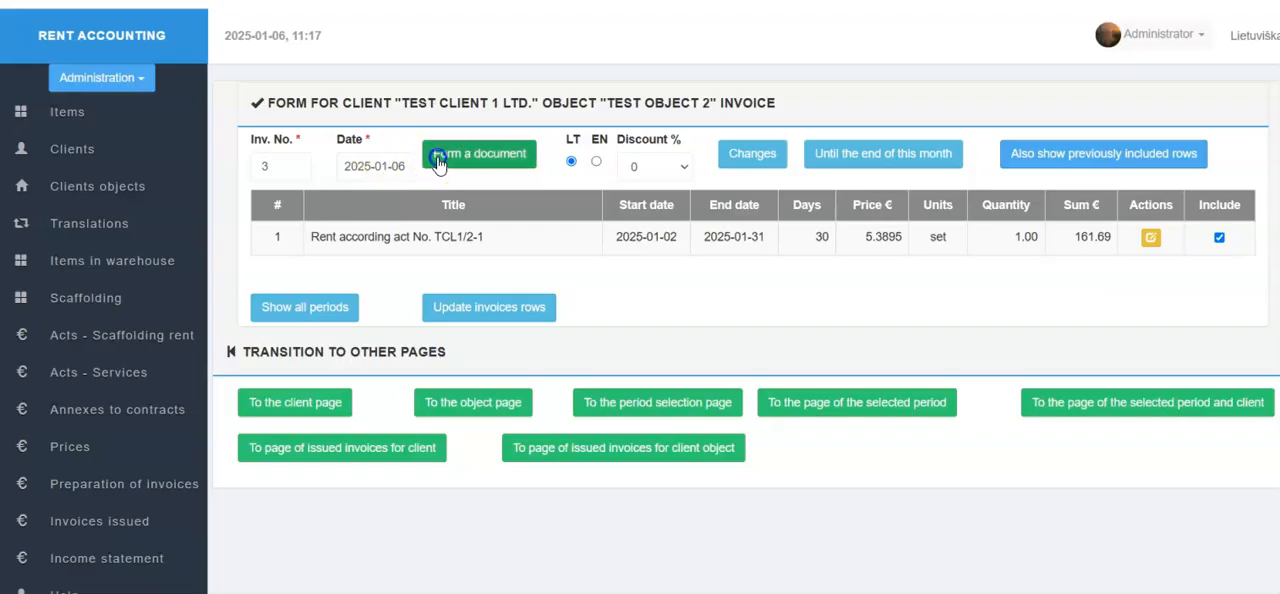
left_click(432, 155)
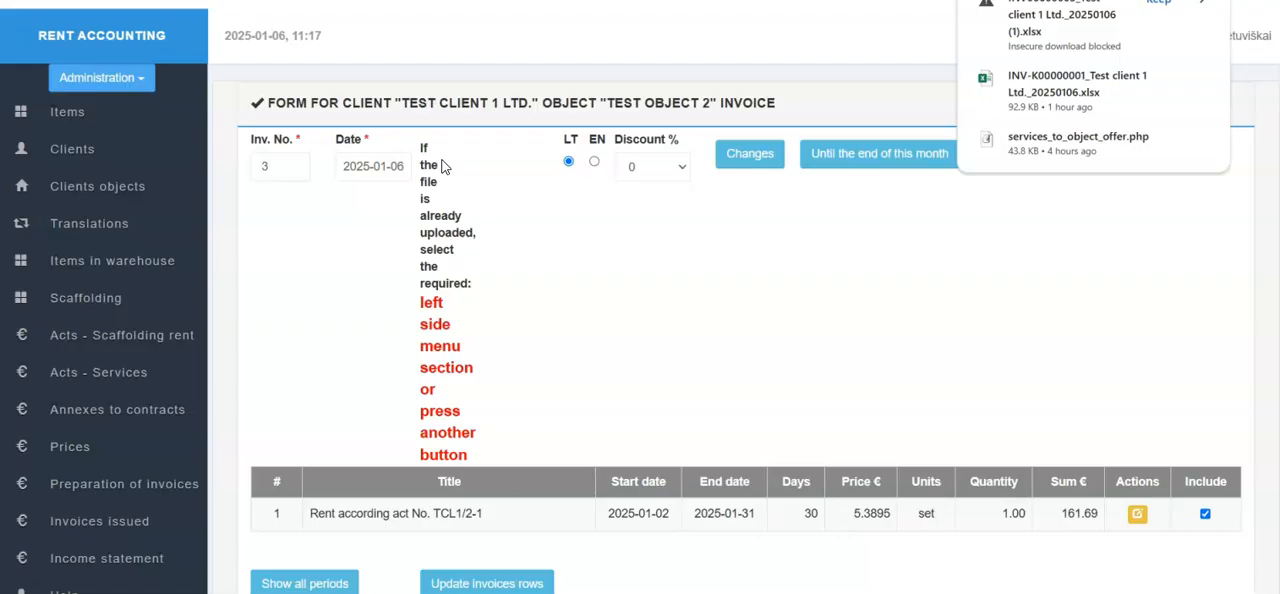
left_click(1068, 34)
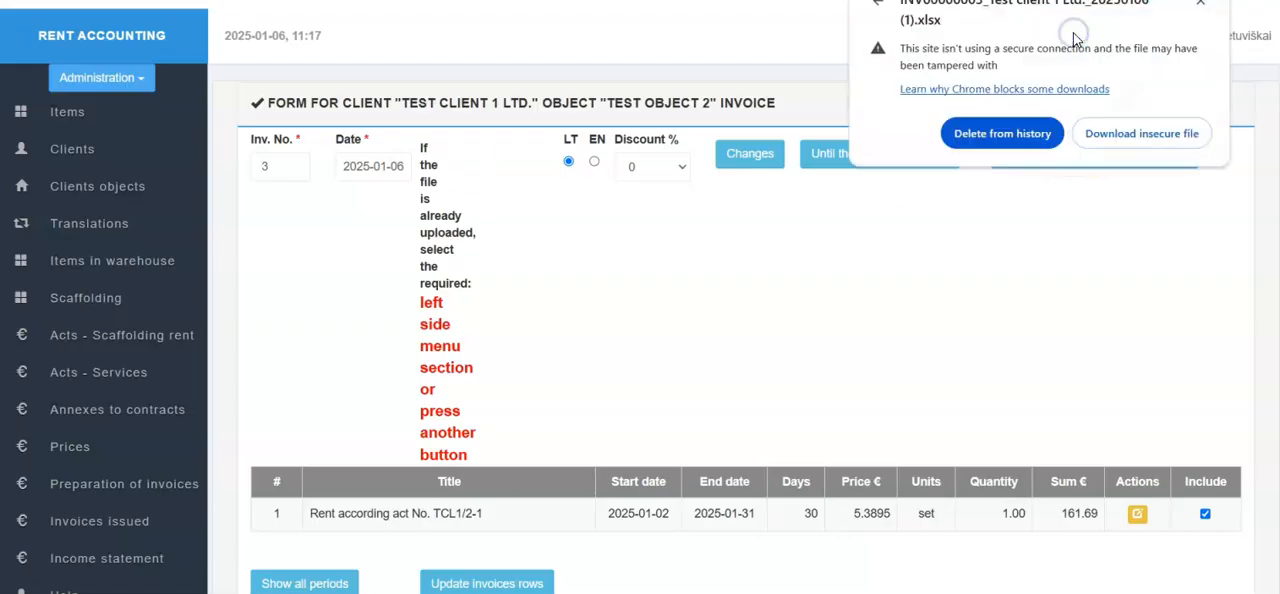
left_click(1127, 134)
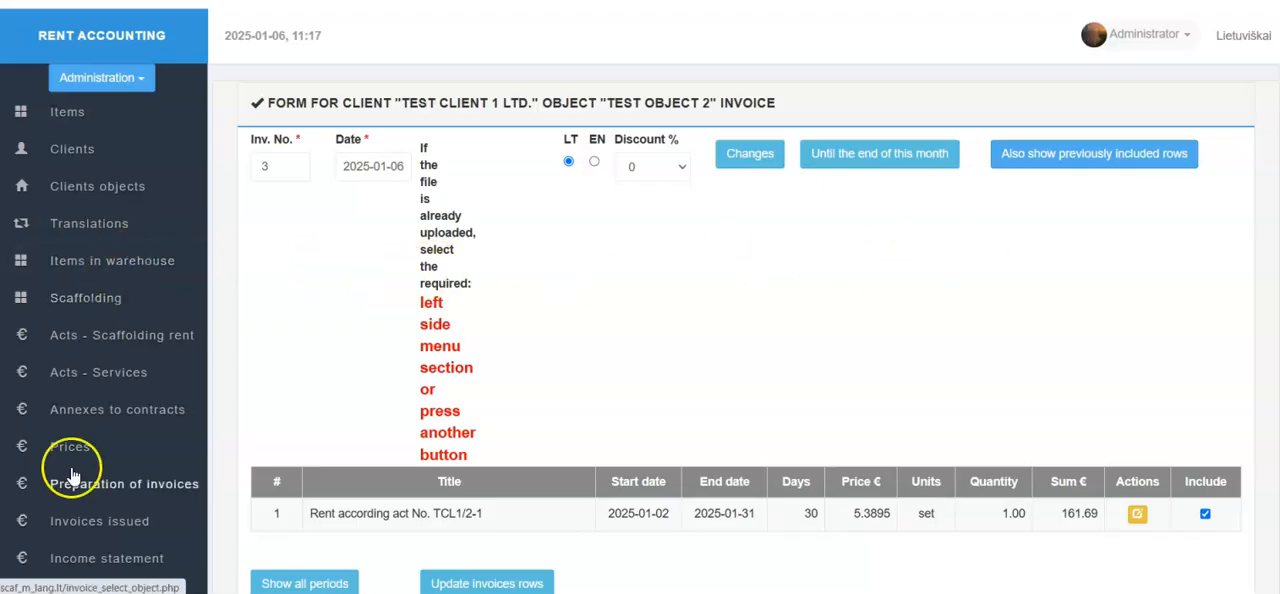
View the details of issued invoice 3 and start a credit invoice for it.
left_click(70, 521)
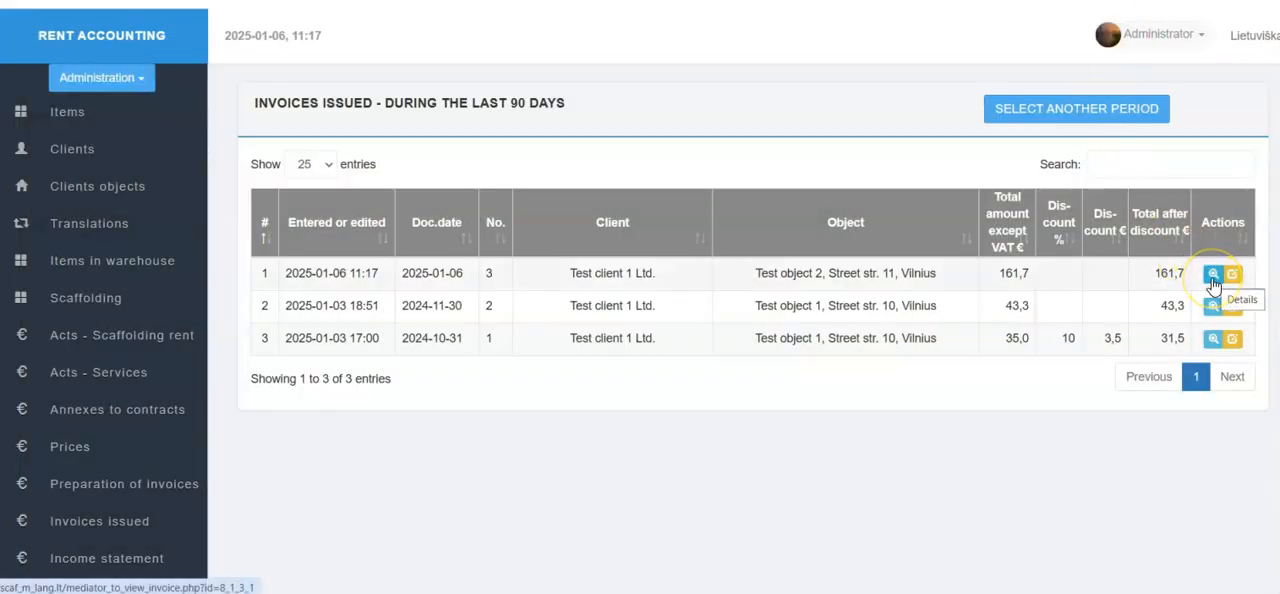
left_click(1212, 274)
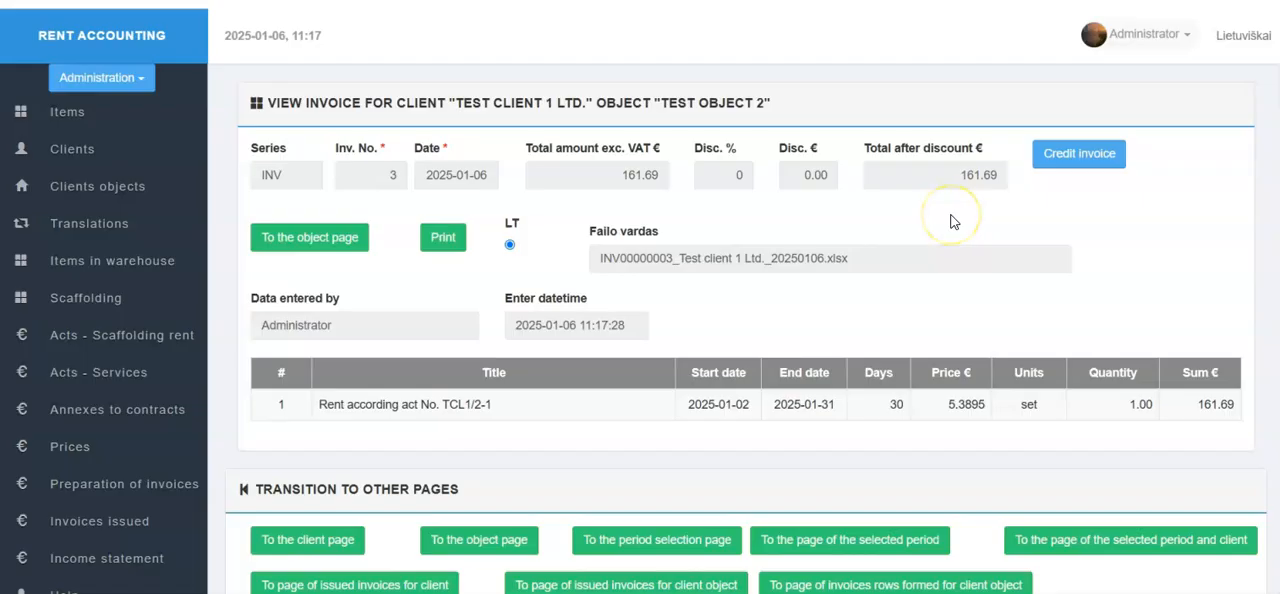
left_click(1052, 158)
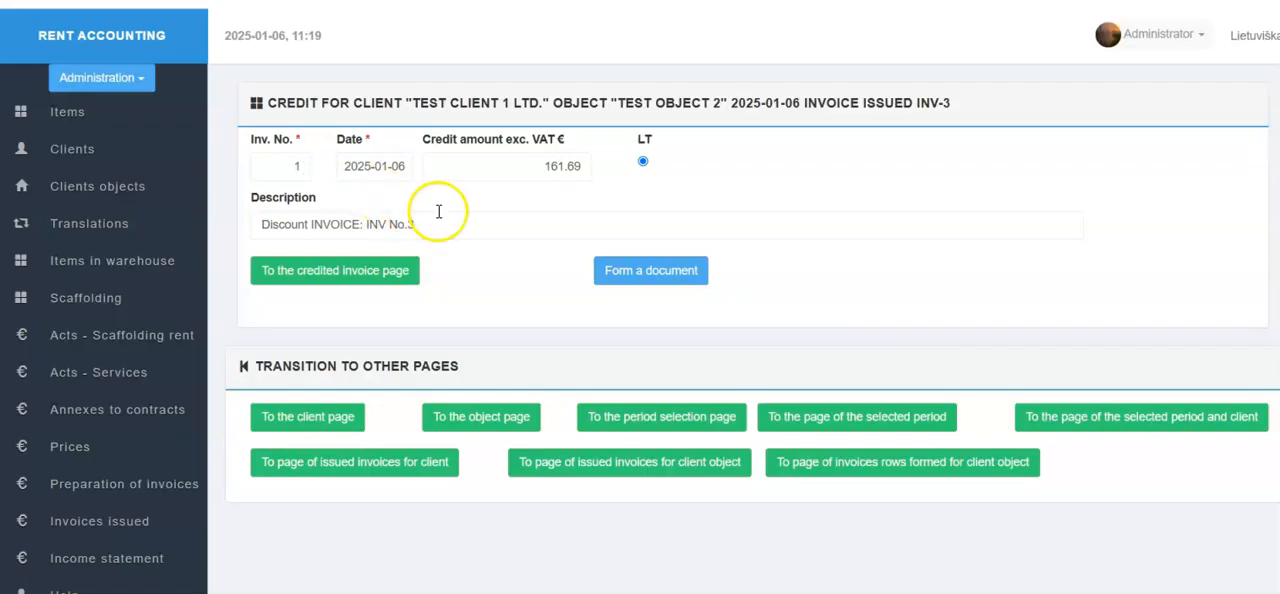
Try to form the credit invoice with its invoice number left empty.
double_click(298, 166)
key("BackSpace")
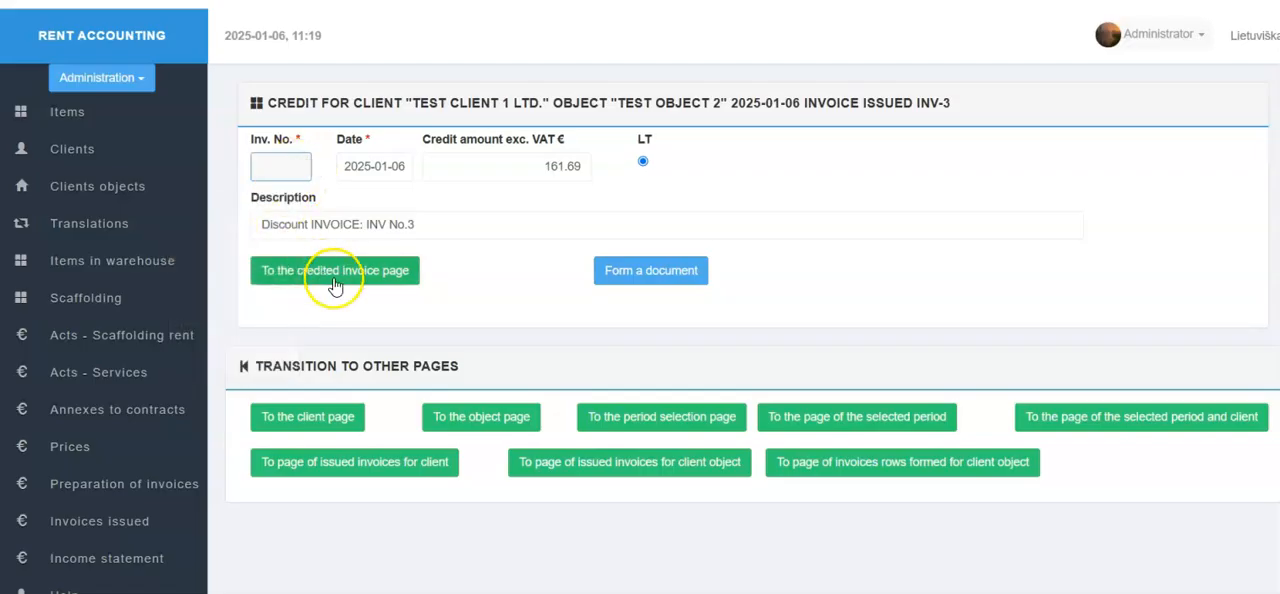
left_click(687, 262)
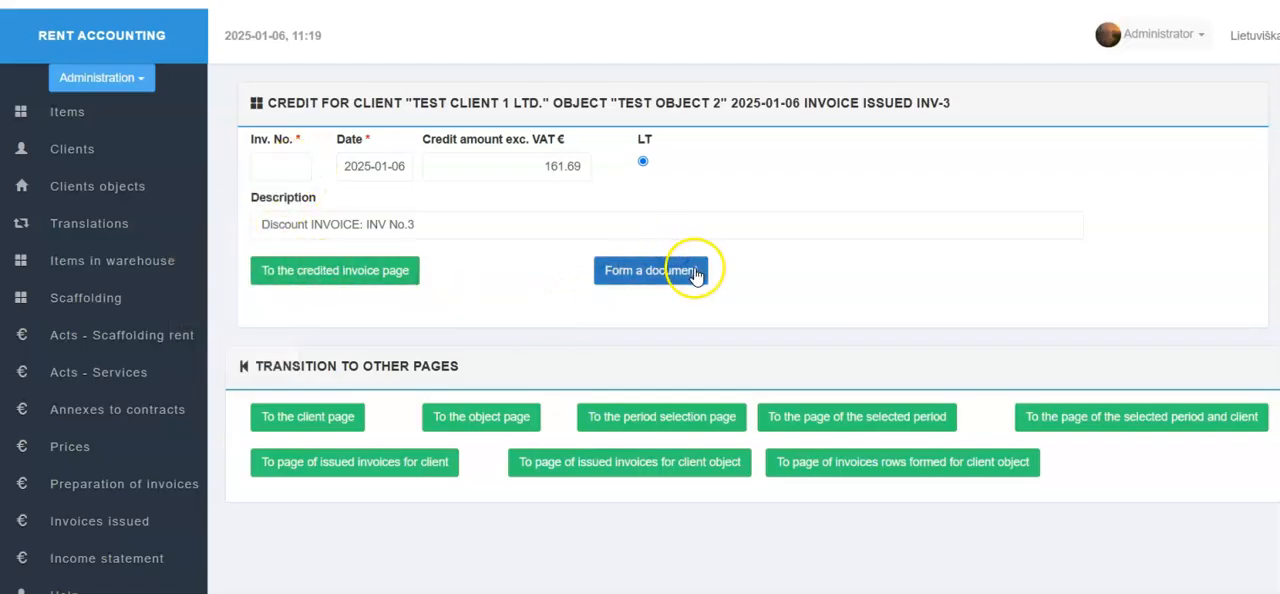
left_click(695, 272)
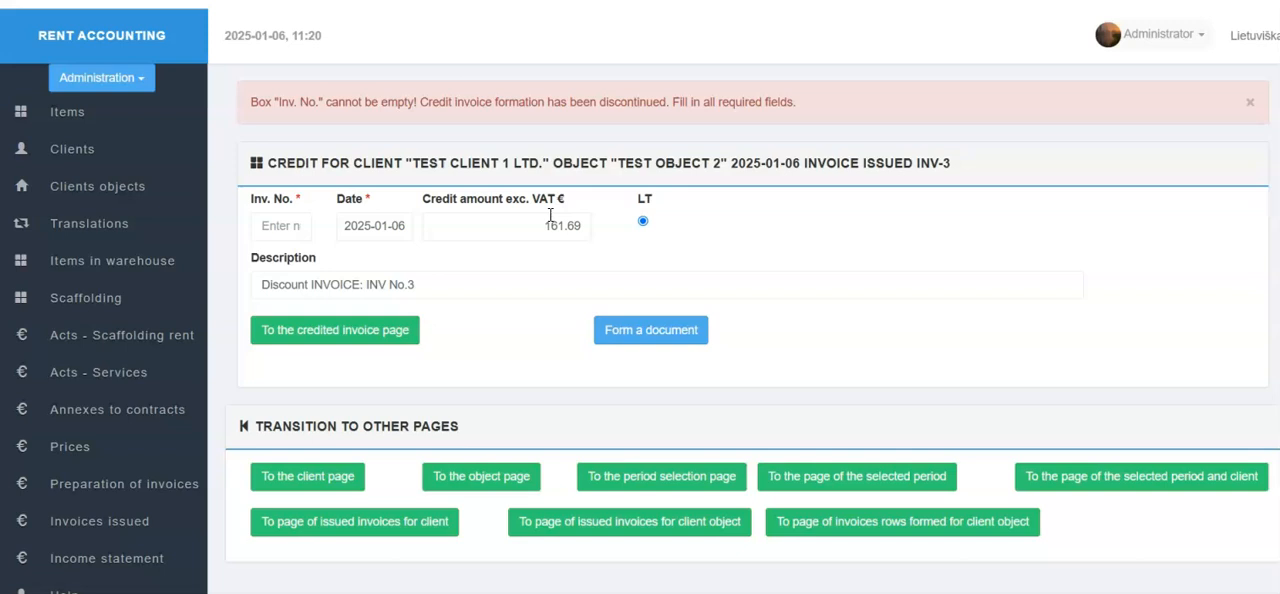
Set the credit invoice number to 1 and try to form the document with a credit amount of 172.
left_click(300, 227)
type("1")
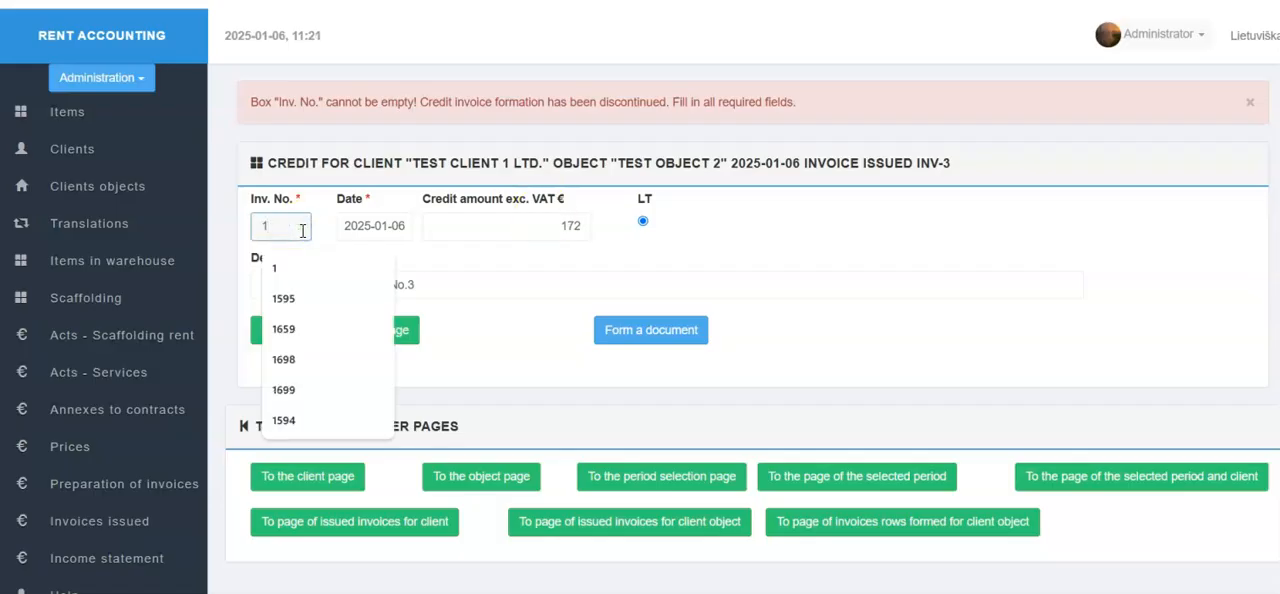
left_click(509, 228)
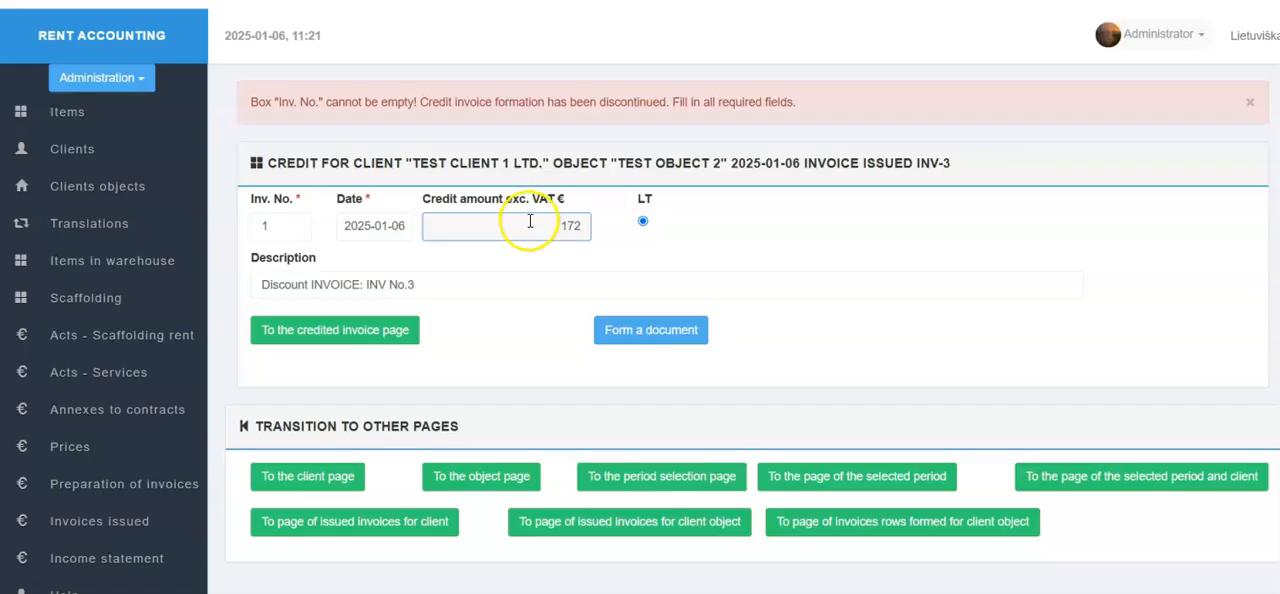
left_click(640, 340)
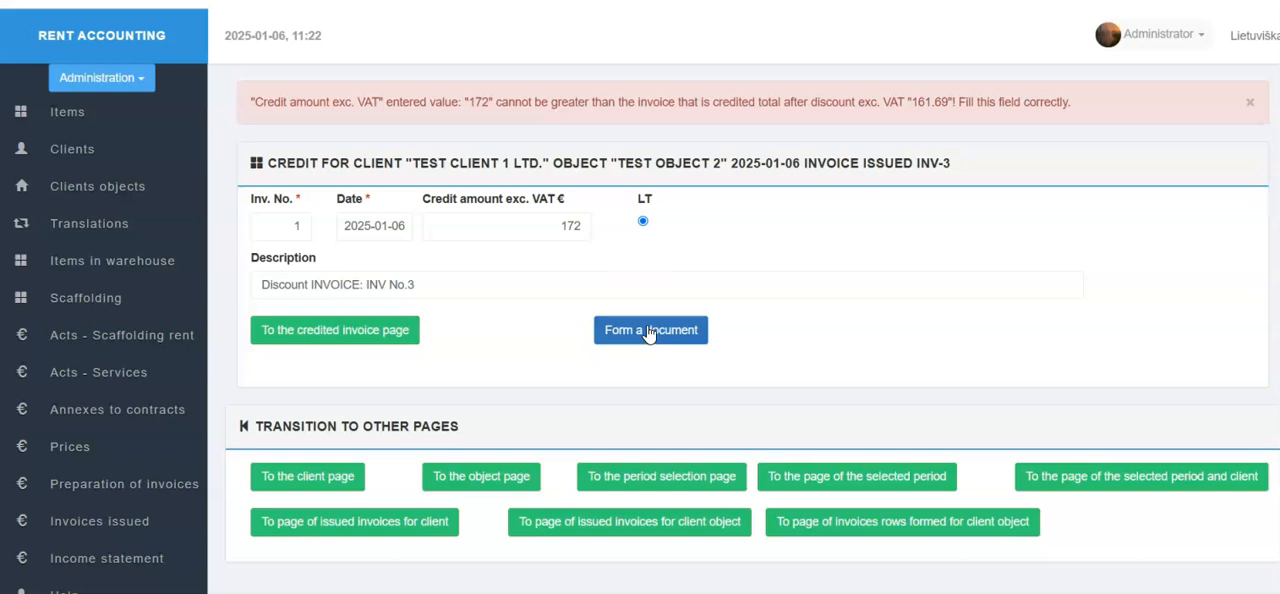
Set the credit amount excluding VAT to 50, form the credit invoice document and allow its insecure file download.
left_click(642, 222)
double_click(571, 225)
type("50")
left_click(765, 262)
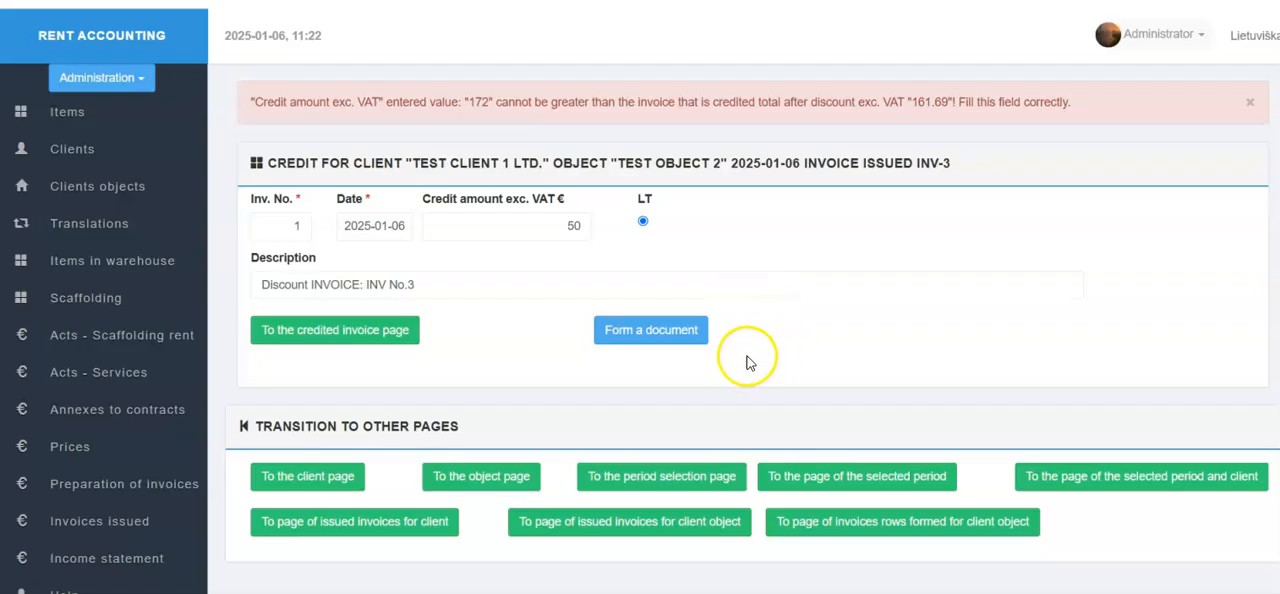
left_click(637, 349)
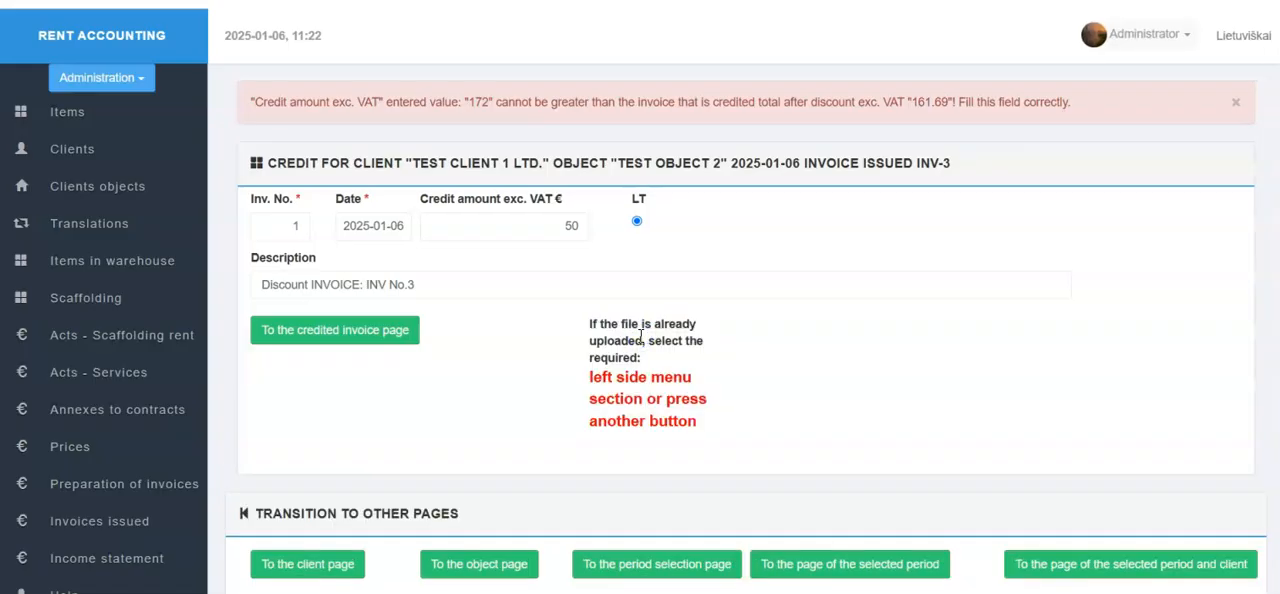
left_click(1110, 33)
left_click(1118, 135)
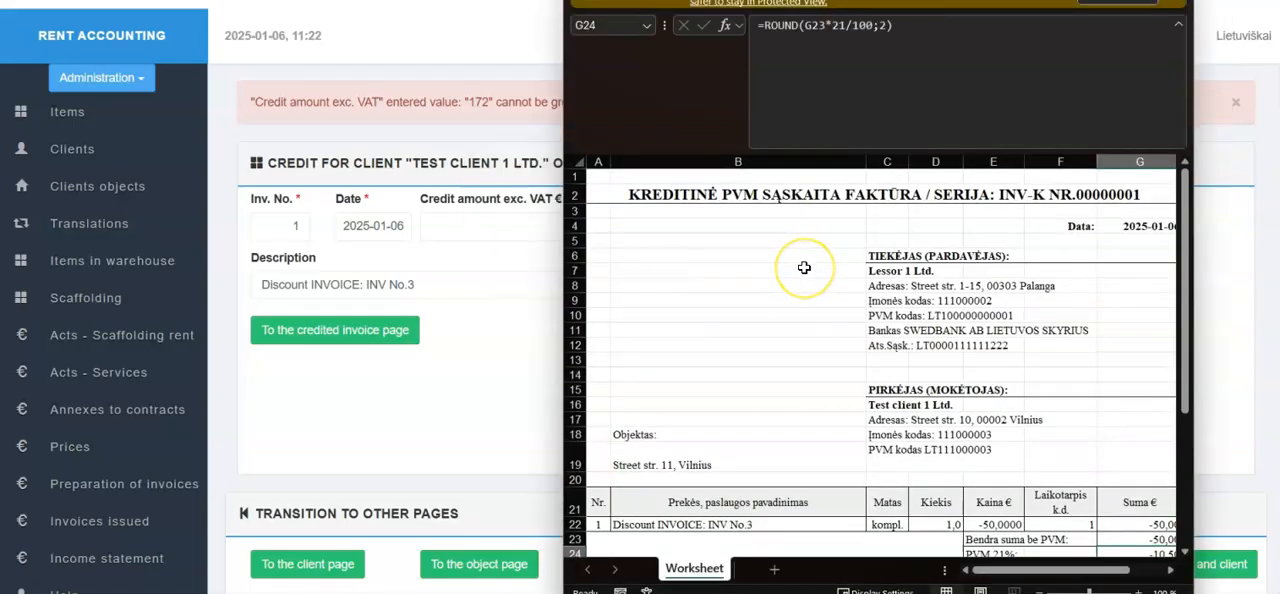
Examine the credit invoice worksheet in Excel, and return to the issued invoices list in Rent Accounting.
left_click(1124, 0)
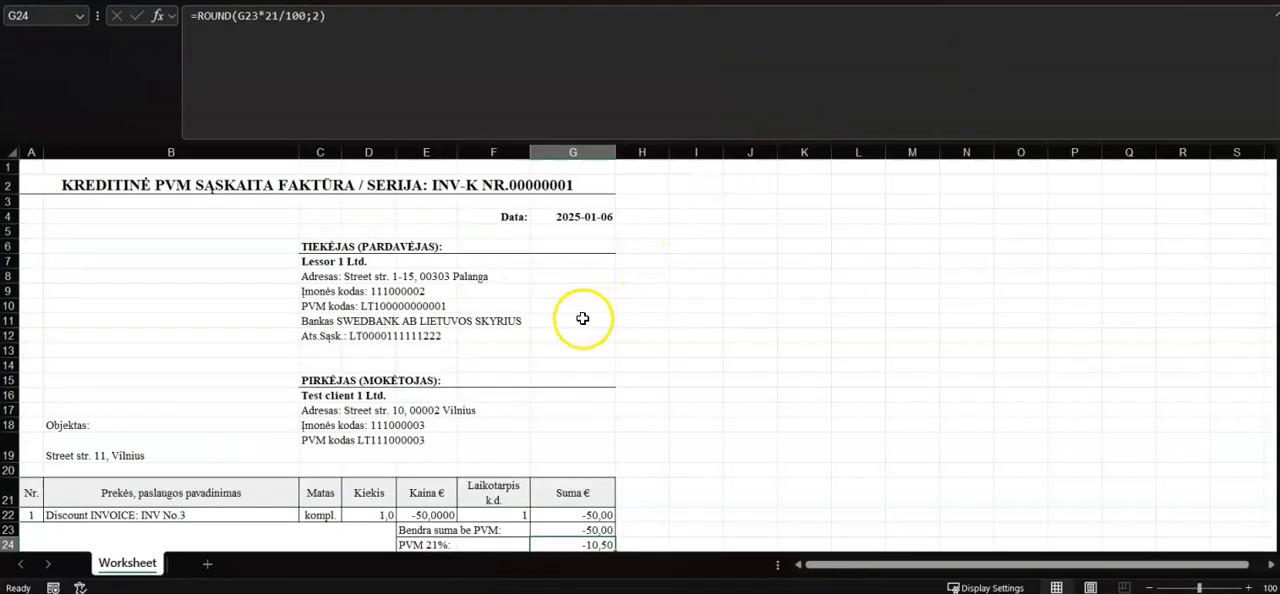
scroll(582, 321, "down", 1)
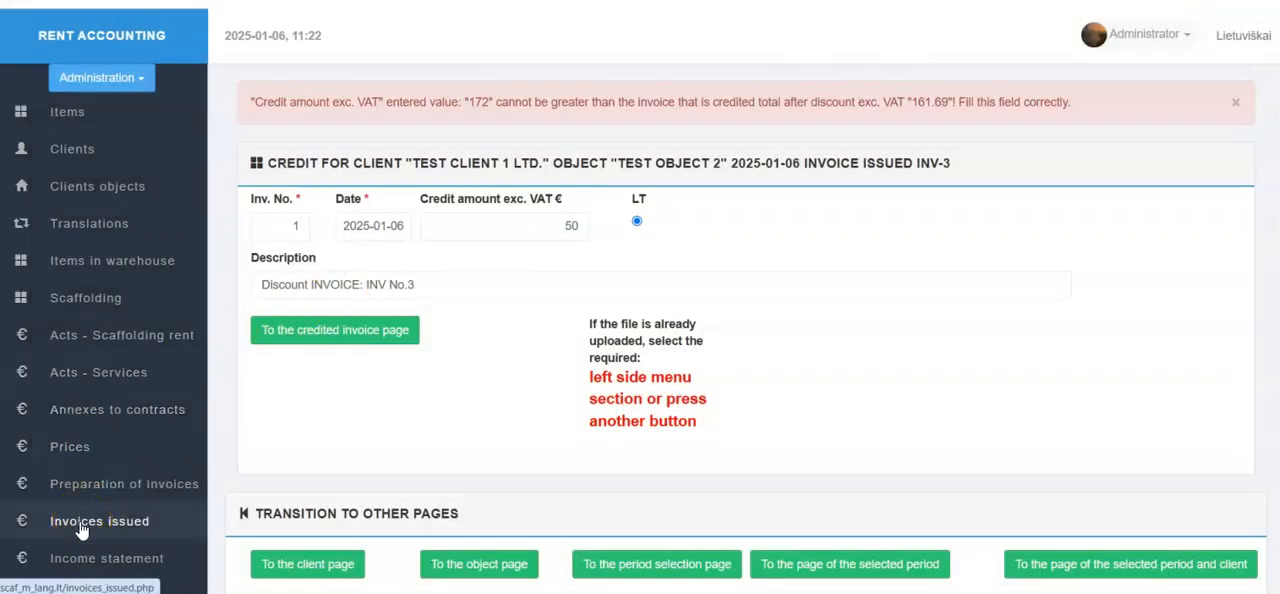
left_click(82, 527)
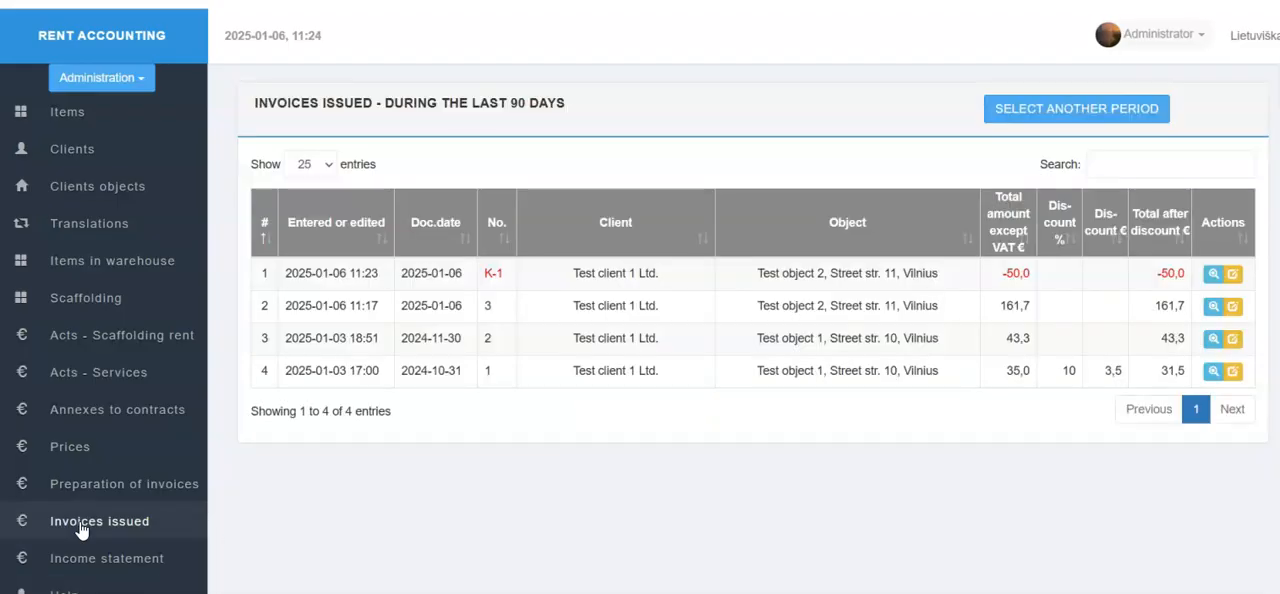